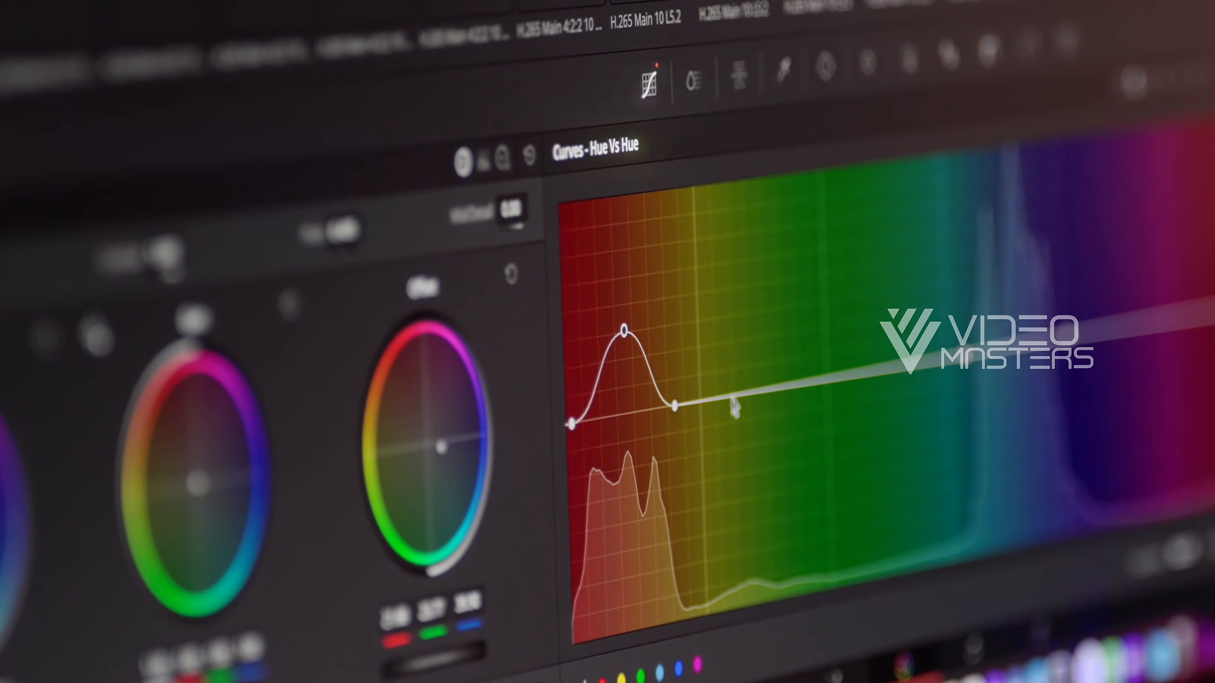
pyautogui.moveTo(732, 407); pyautogui.dragTo(726, 514)
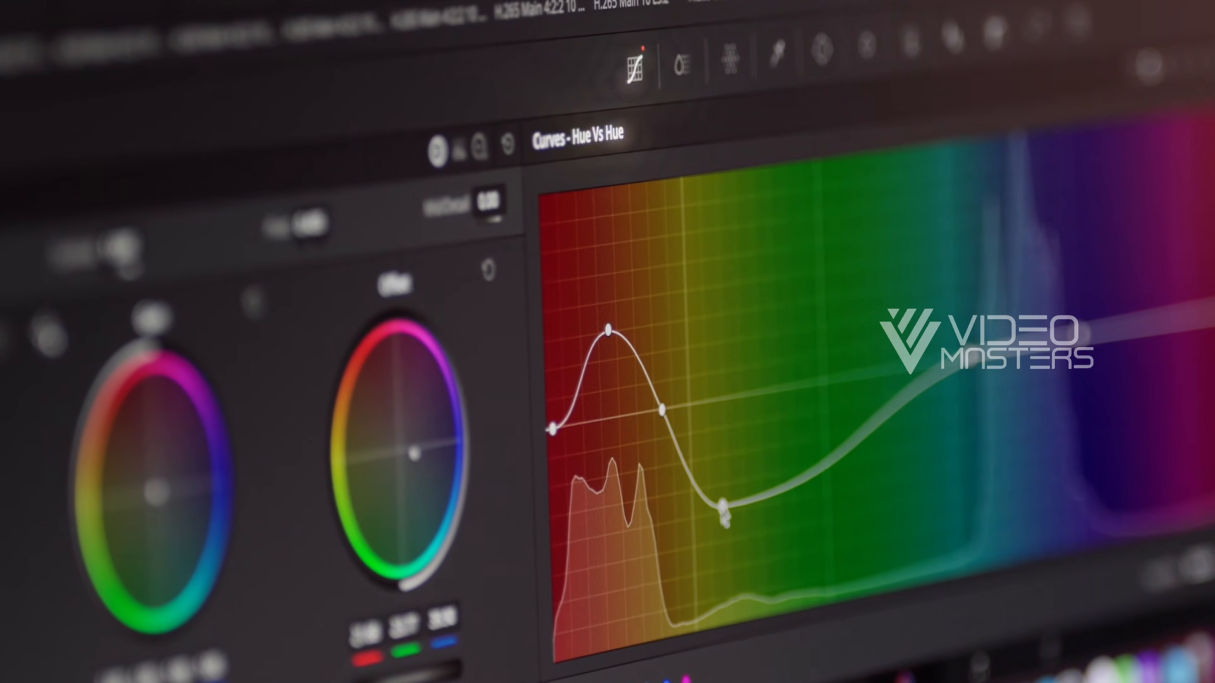
pyautogui.moveTo(546, 435); pyautogui.dragTo(533, 397)
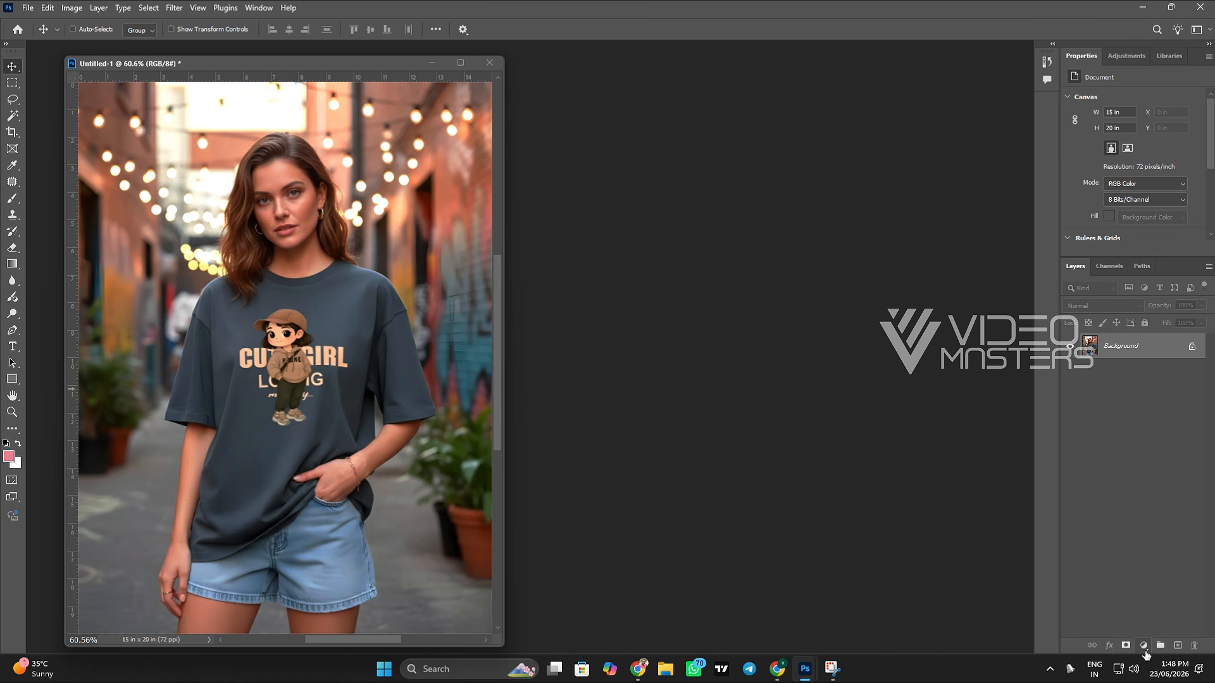
# Add a Brightness/Contrast adjustment layer above the background photo and set its contrast to 32.
pyautogui.click(1143, 645)
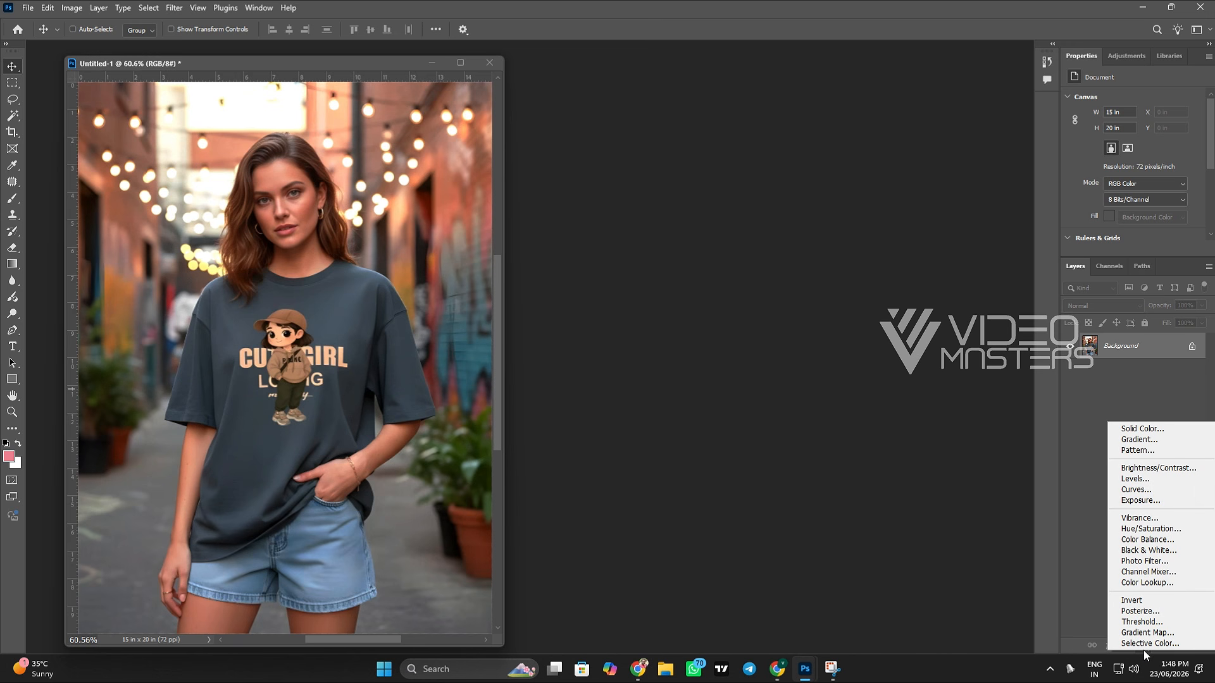
pyautogui.click(1132, 470)
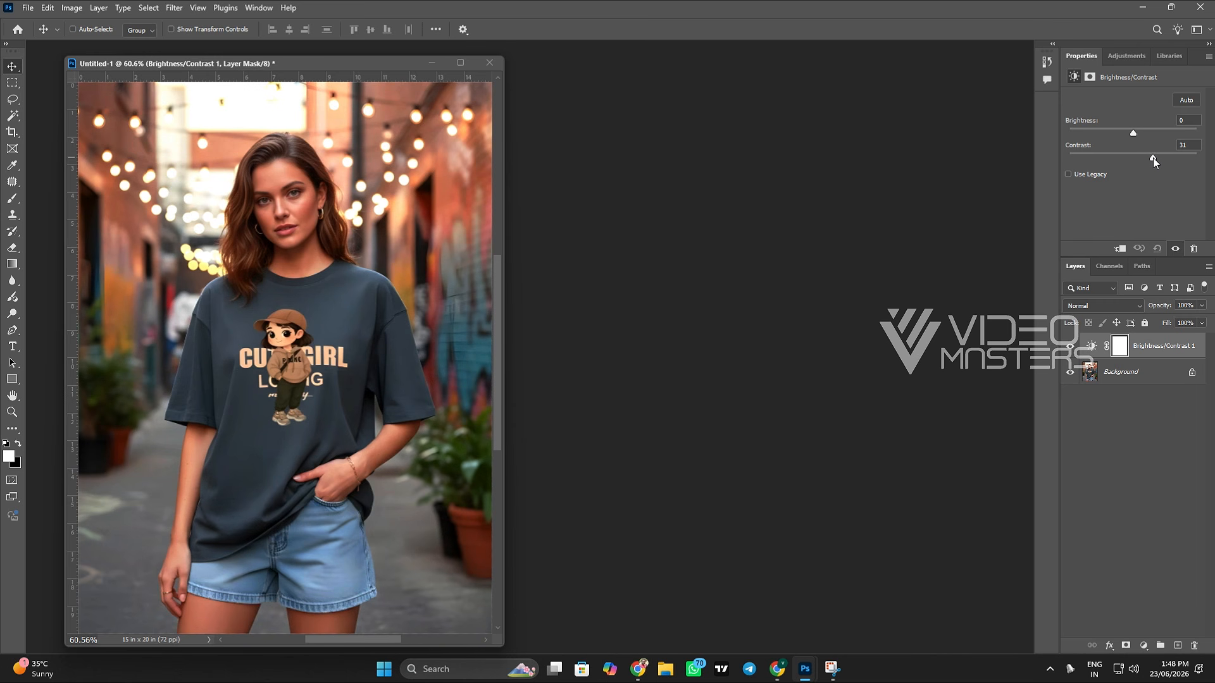
pyautogui.moveTo(1153, 158); pyautogui.dragTo(1153, 157)
# Add an Exposure adjustment layer and lower its exposure to -0.17.
pyautogui.click(1143, 646)
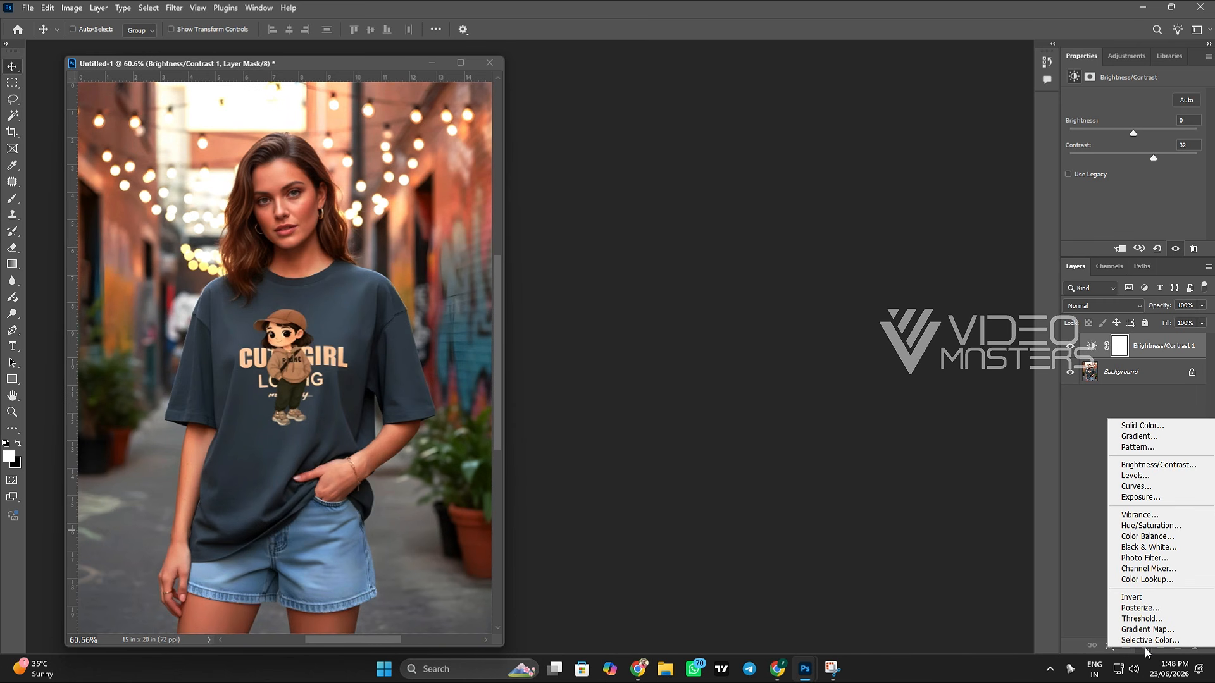
pyautogui.click(1146, 497)
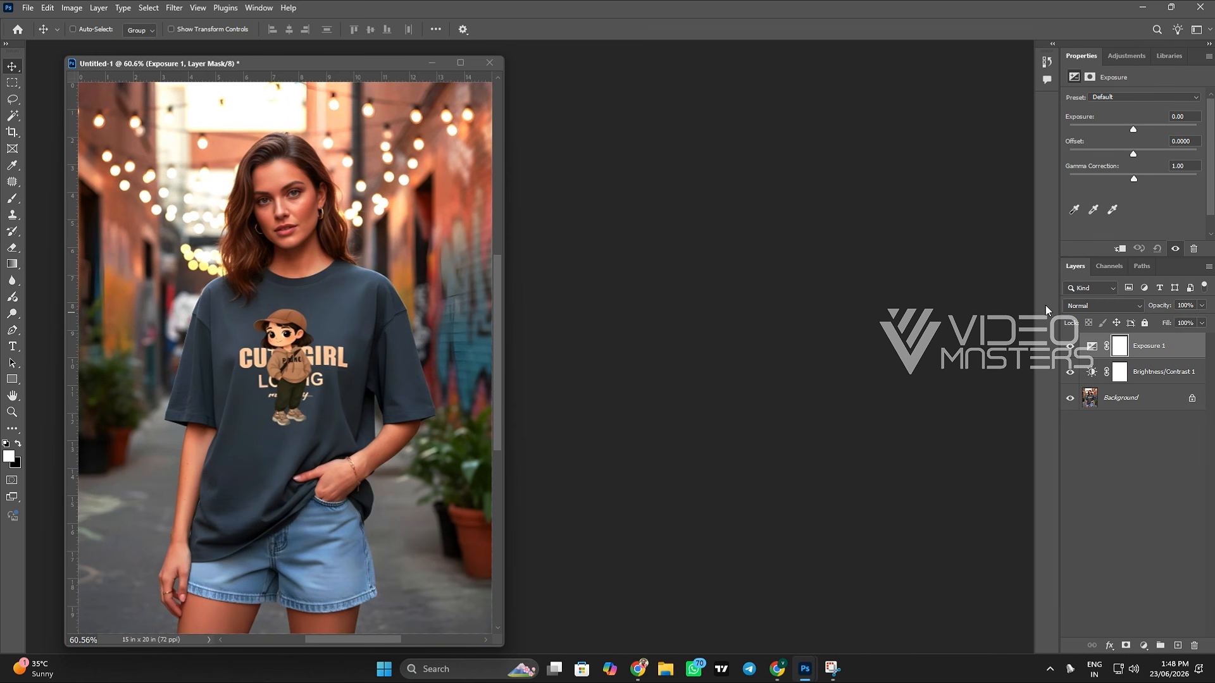
pyautogui.moveTo(1133, 130); pyautogui.dragTo(1132, 132)
# Add a Curves adjustment layer, raise the midtones of the RGB curve and slightly lower the middle of the Red curve.
pyautogui.click(1143, 645)
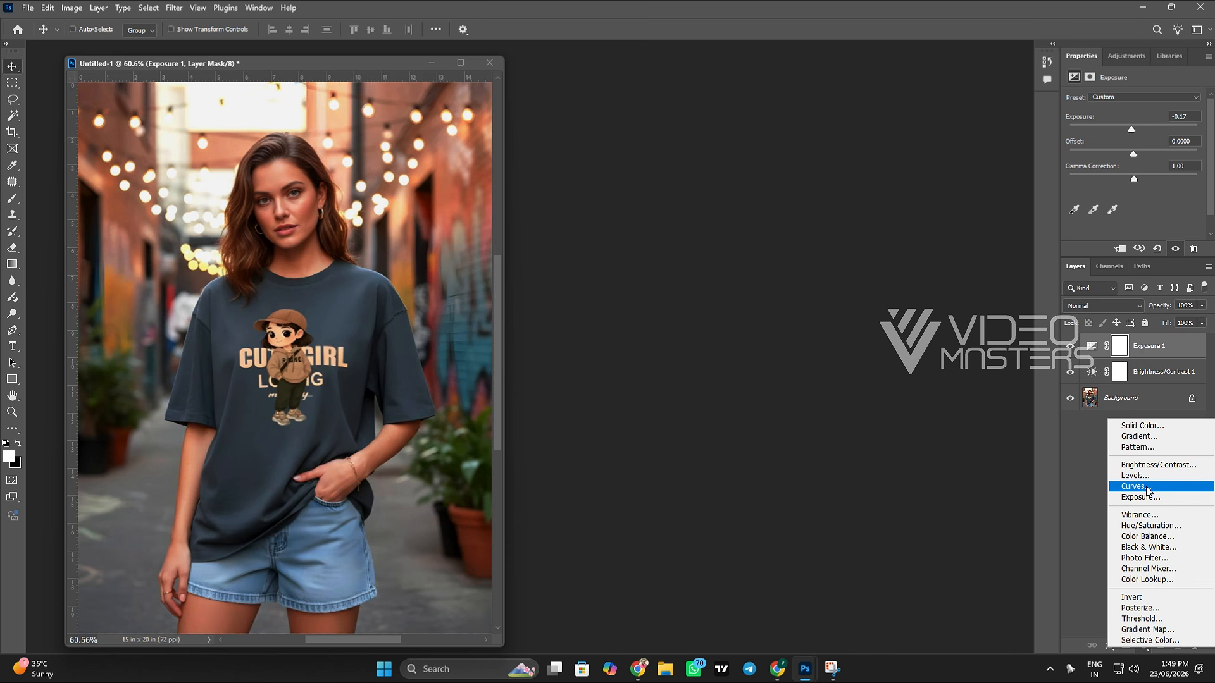
pyautogui.click(1147, 487)
pyautogui.moveTo(1134, 192); pyautogui.dragTo(1136, 177)
pyautogui.click(1117, 116)
pyautogui.click(1119, 135)
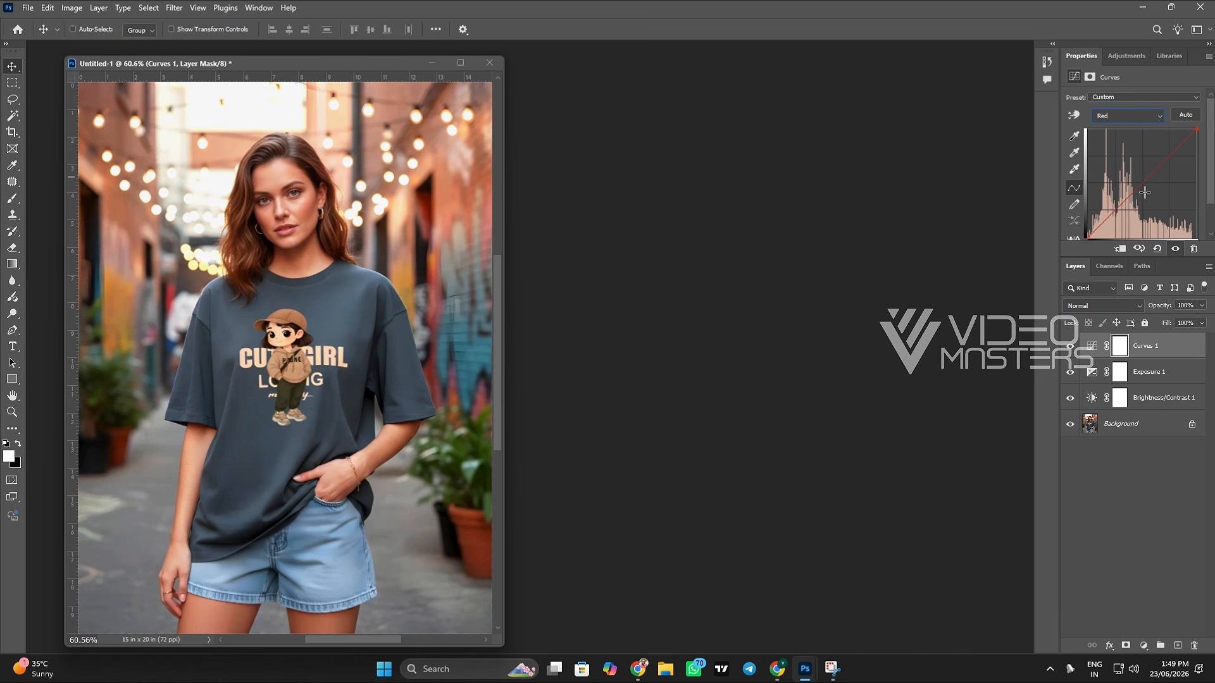
# Add a Selective Color adjustment layer with Cyan +9% for the Reds and Black +3% for the Blacks, leaving no layer selected.
pyautogui.click(1143, 645)
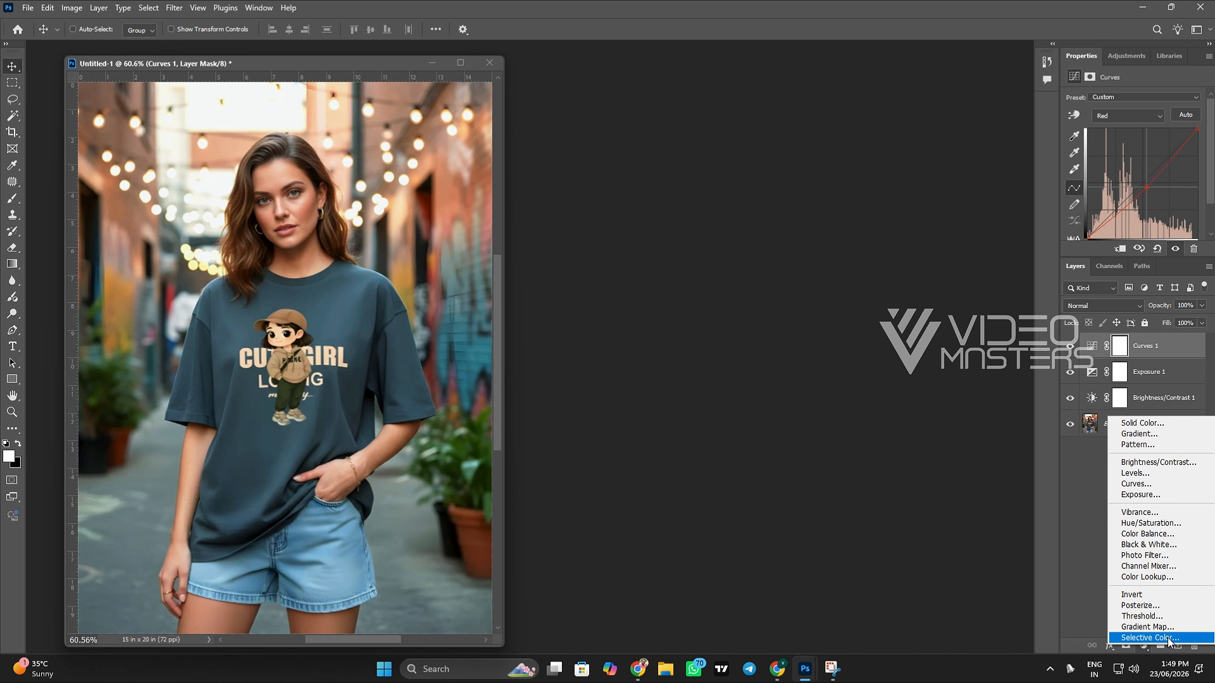
pyautogui.click(1167, 638)
pyautogui.moveTo(1135, 137); pyautogui.dragTo(1134, 140)
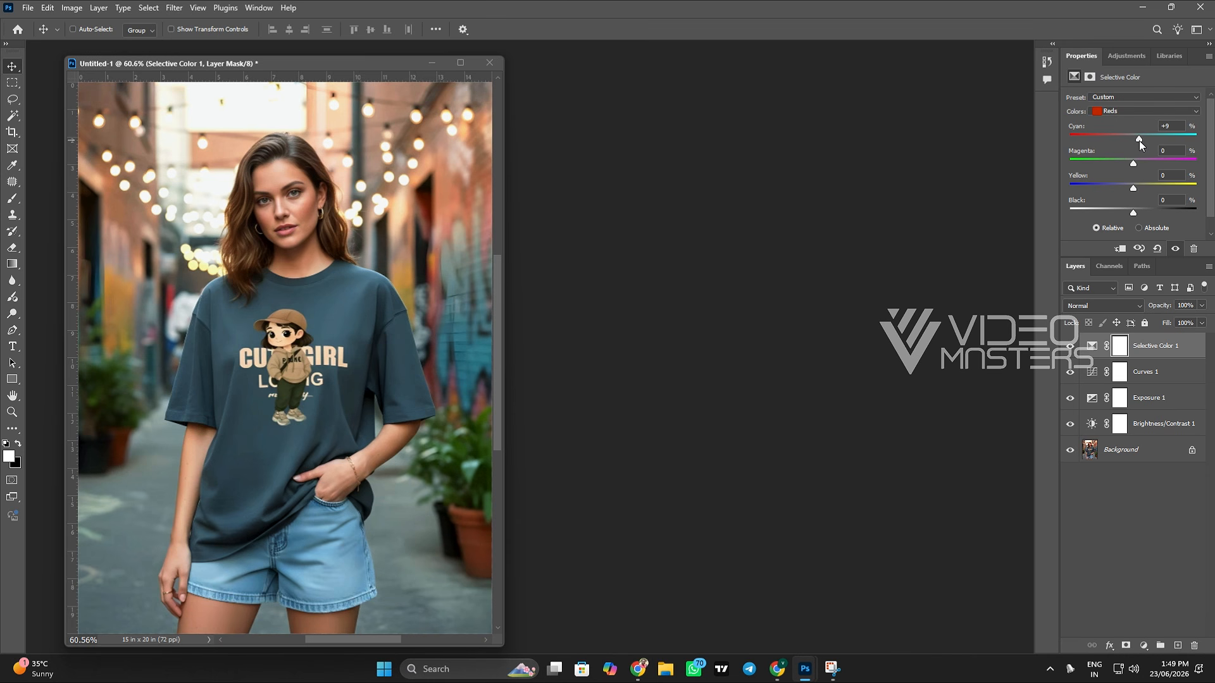
pyautogui.click(1145, 111)
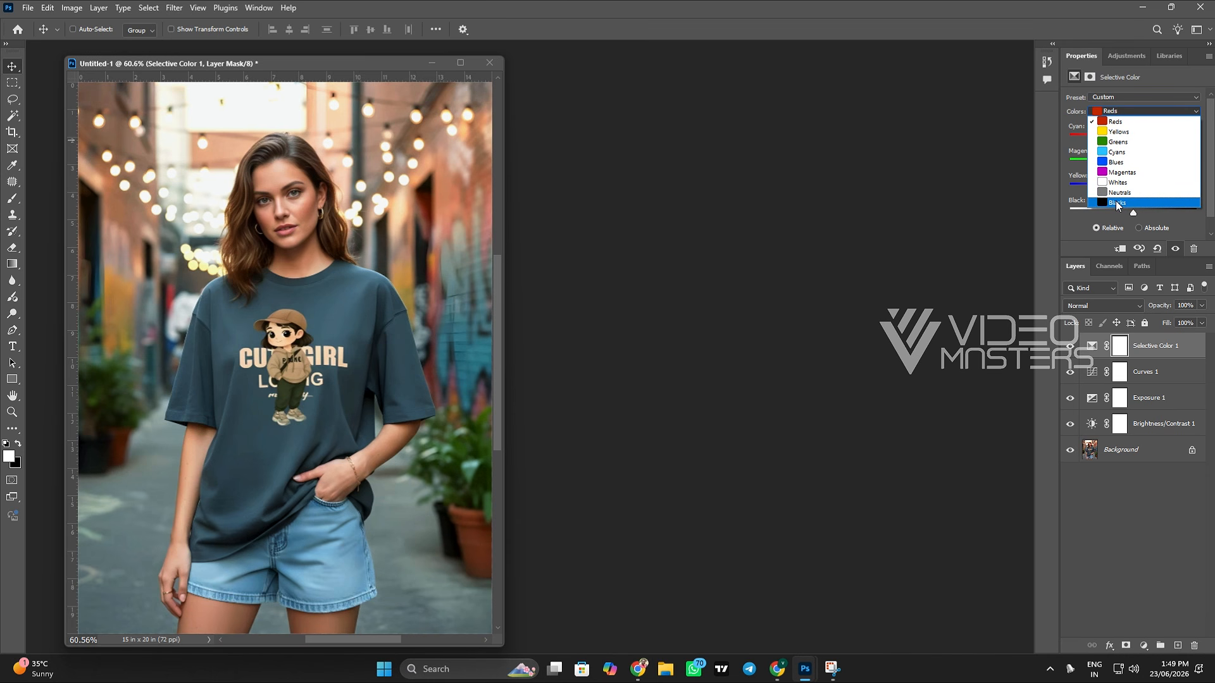
pyautogui.click(1116, 202)
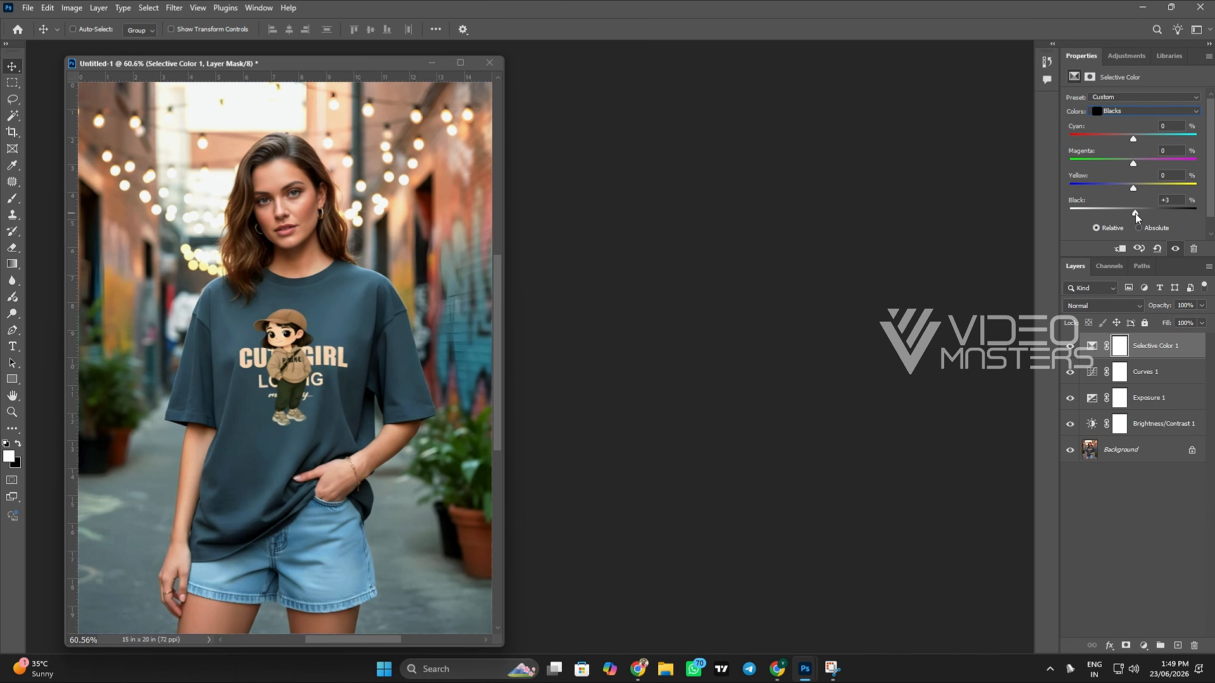
pyautogui.click(1145, 590)
# Export the colour grade as a Color Lookup Table with only the CUBE format enabled, excluding 3DL, CSP and ICC Profile.
pyautogui.click(28, 8)
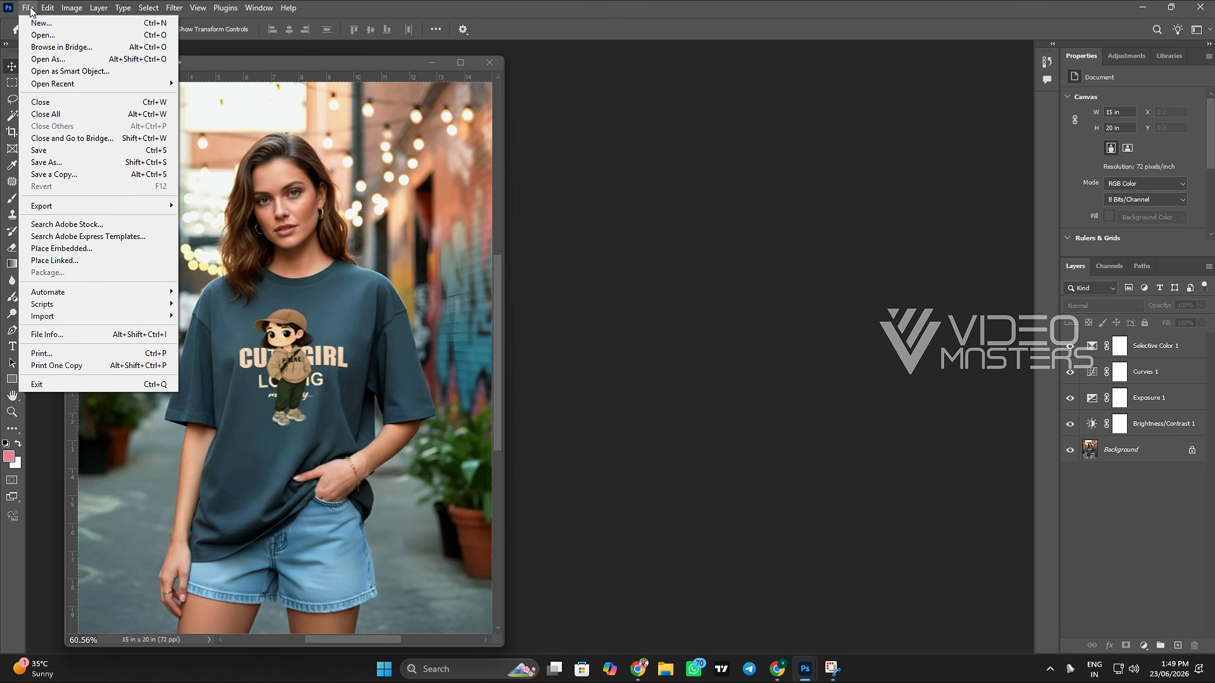
pyautogui.moveTo(84, 207)
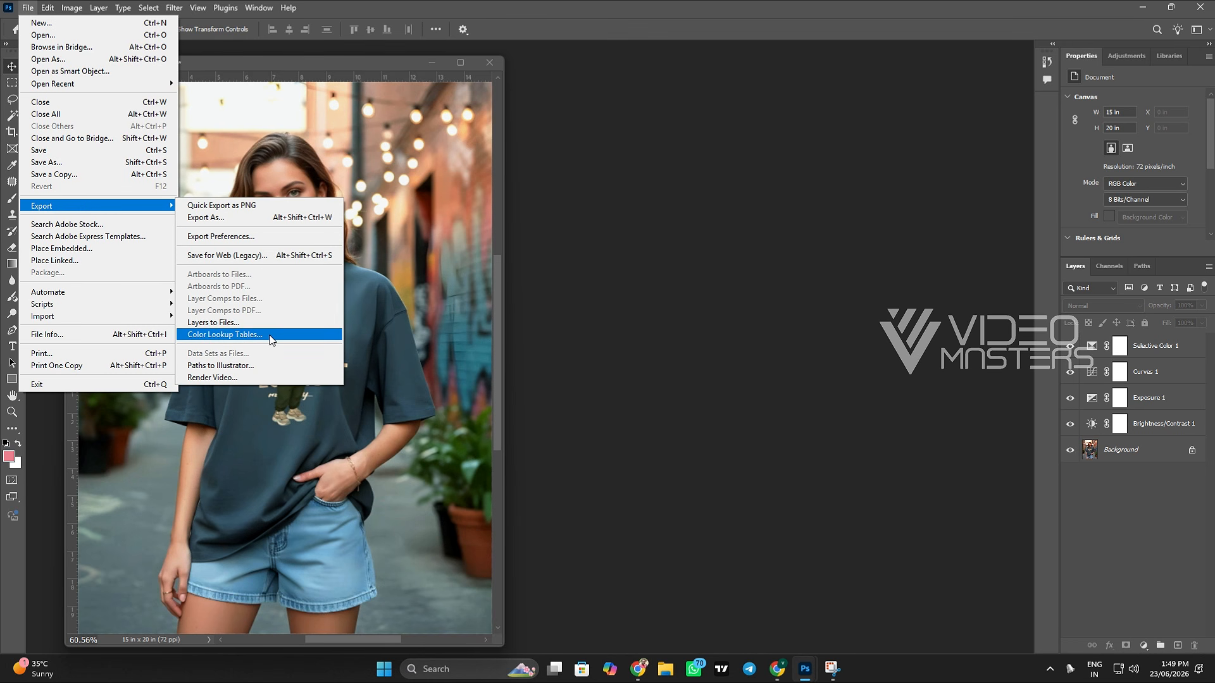
pyautogui.click(245, 336)
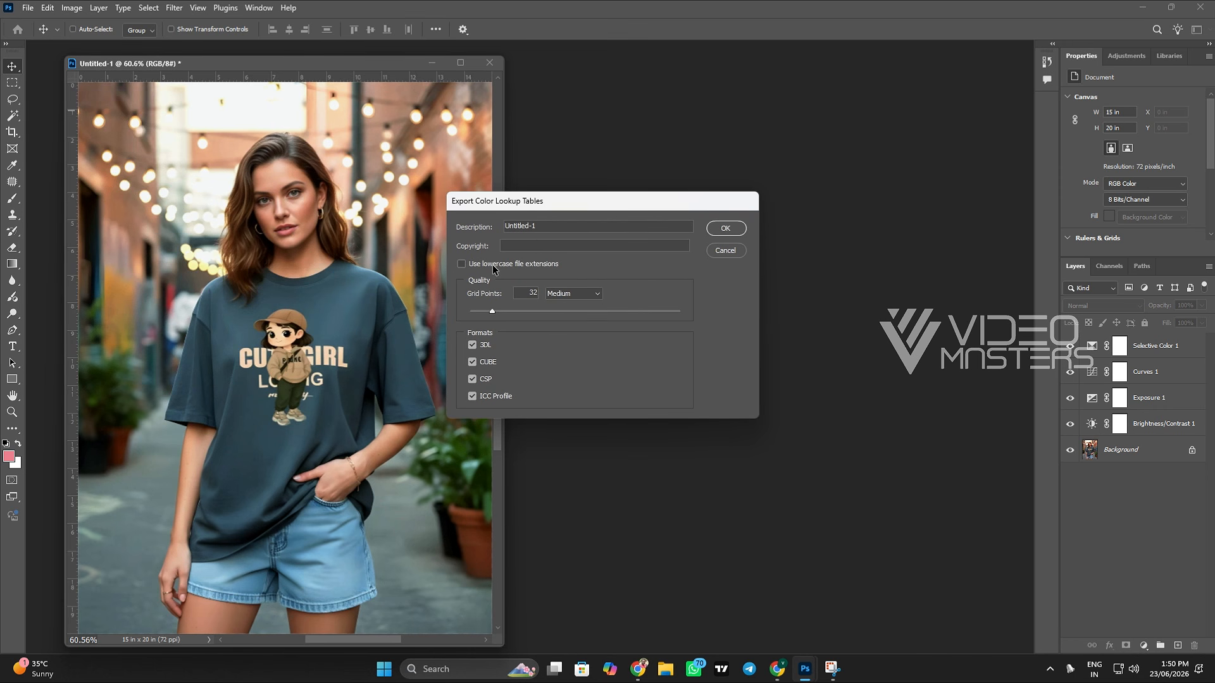
pyautogui.click(472, 346)
pyautogui.click(472, 380)
pyautogui.click(472, 396)
pyautogui.click(728, 229)
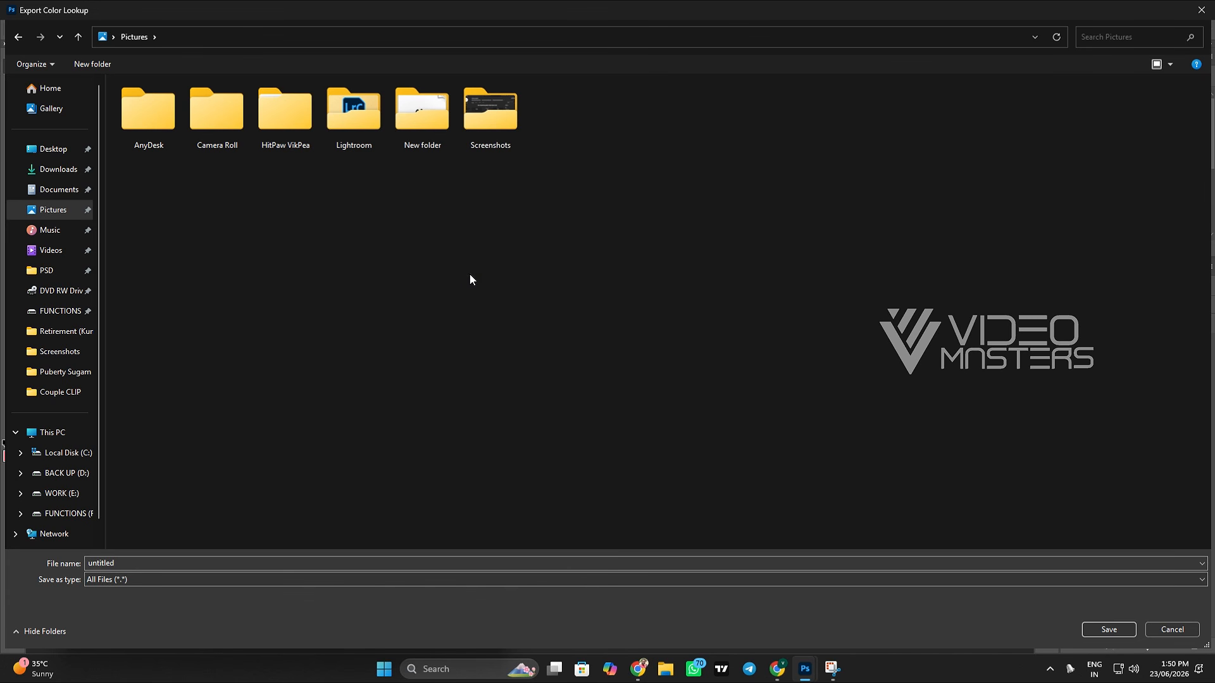
# Create a folder named LUTS inside Pictures and open it as the export location.
pyautogui.rightClick(470, 274)
pyautogui.moveTo(522, 404)
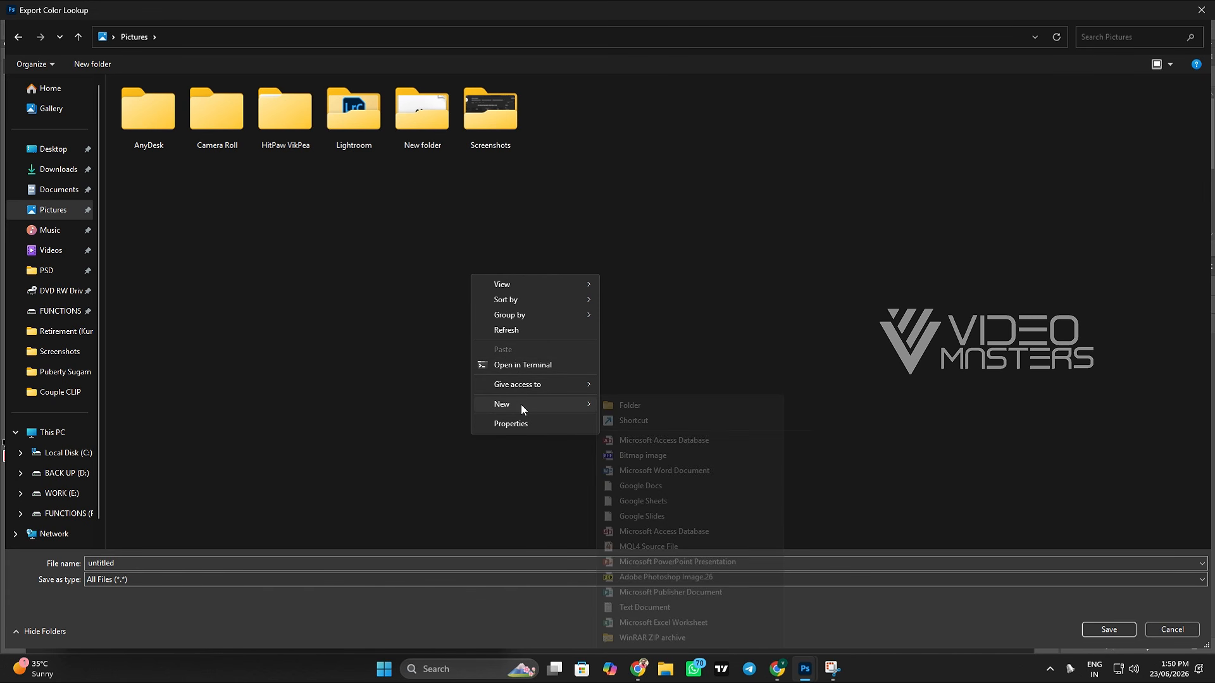
pyautogui.click(629, 405)
pyautogui.write('LUTS')
pyautogui.press('Return')
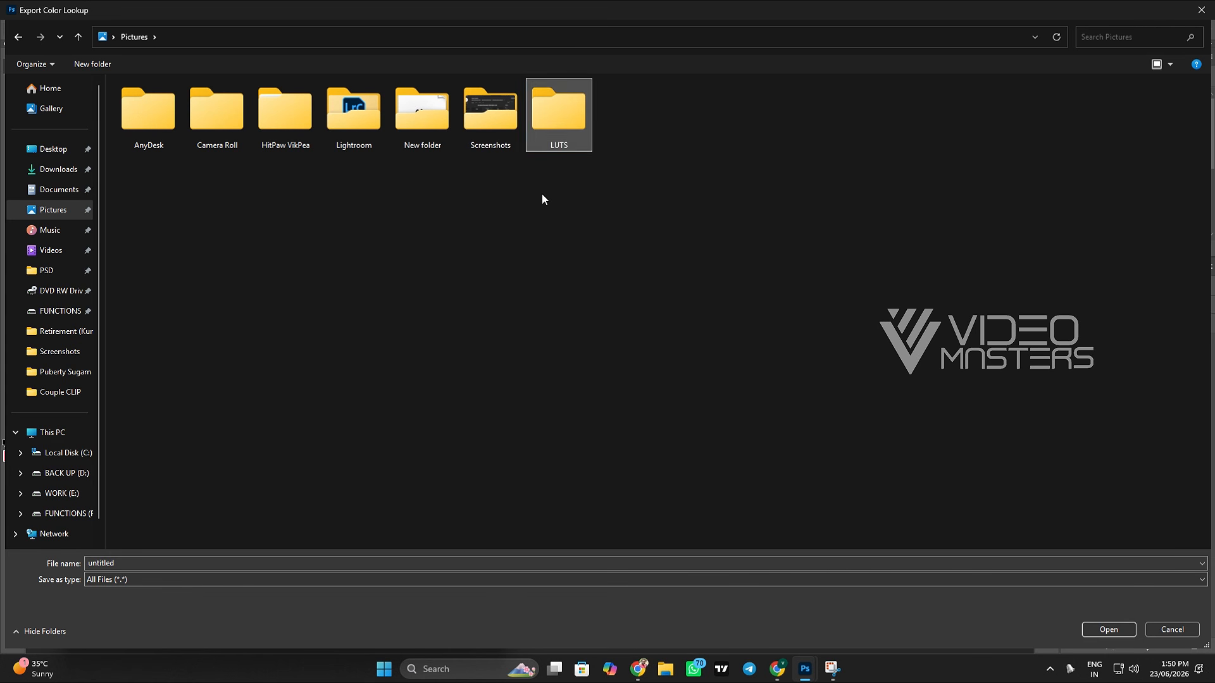
pyautogui.doubleClick(558, 116)
# Save the lookup table under the file name New 2026.
pyautogui.click(133, 585)
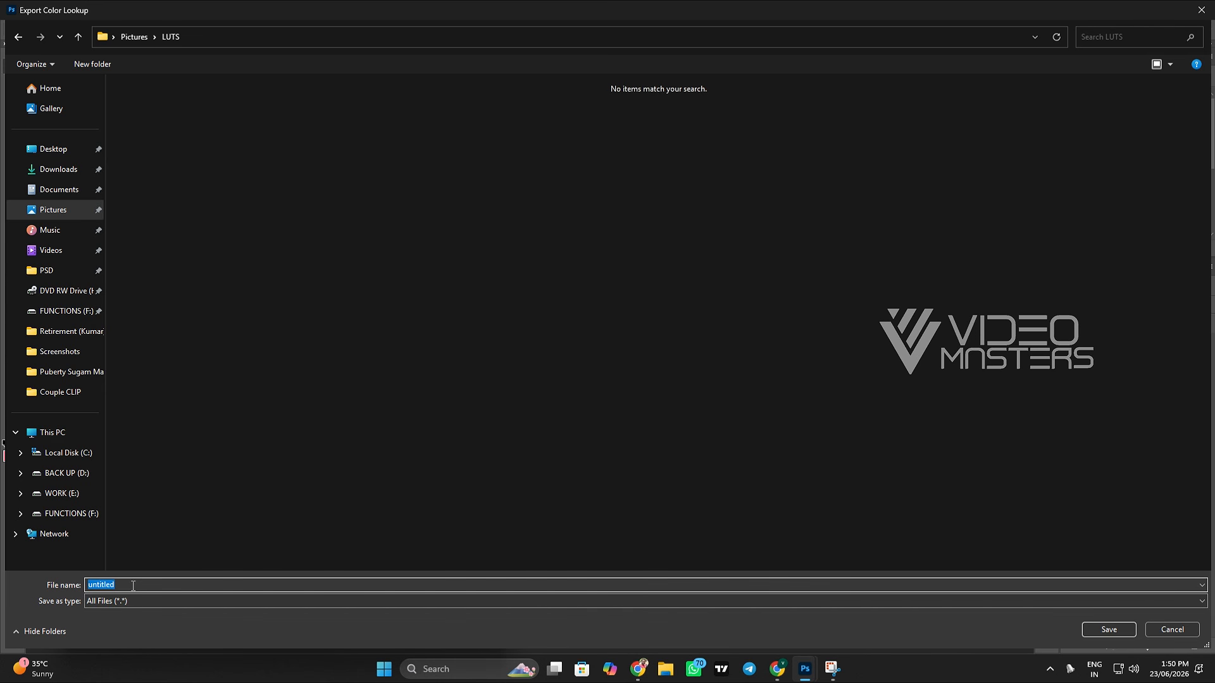
pyautogui.write('New 2026')
pyautogui.click(1108, 629)
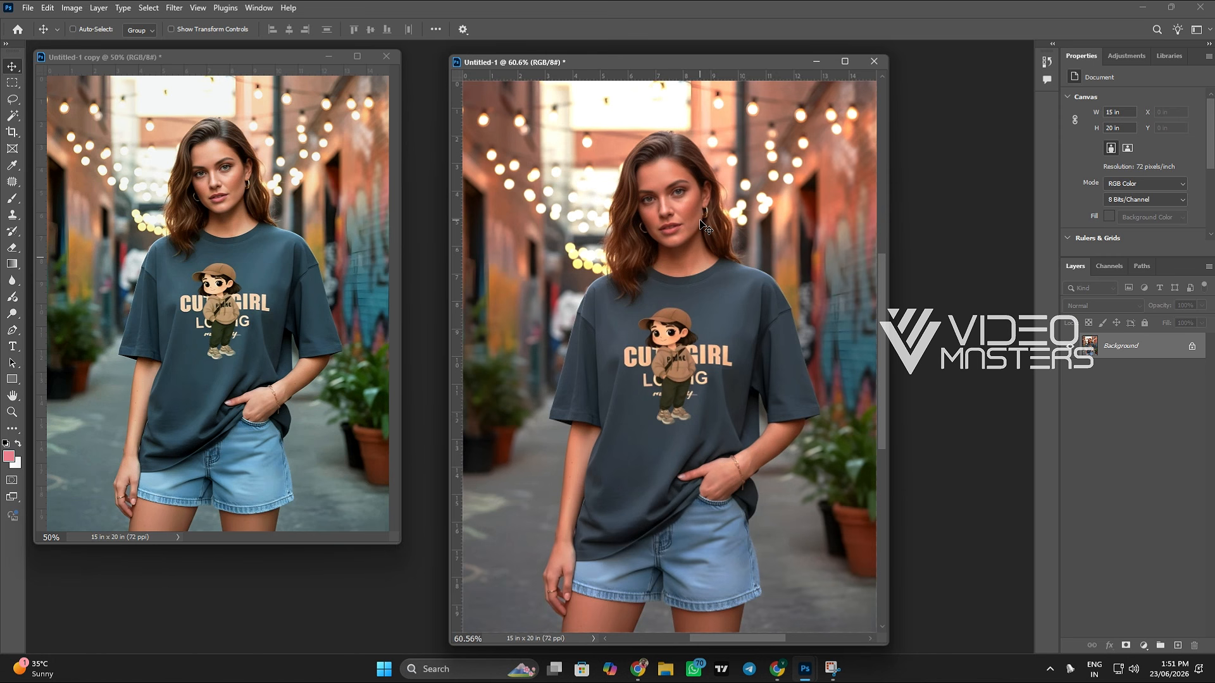
# Add a Color Lookup adjustment layer to the ungraded Untitled-1 photo and load New 2026.CUBE from the LUTS folder in Pictures.
pyautogui.click(1144, 646)
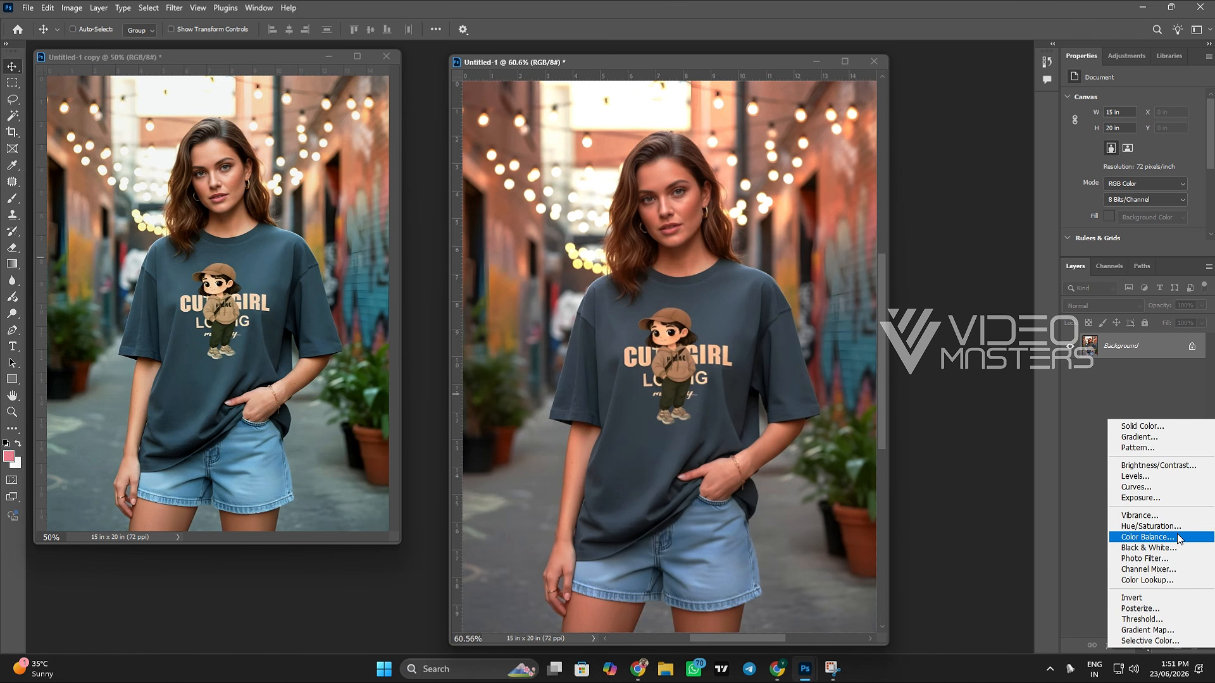
pyautogui.click(1160, 582)
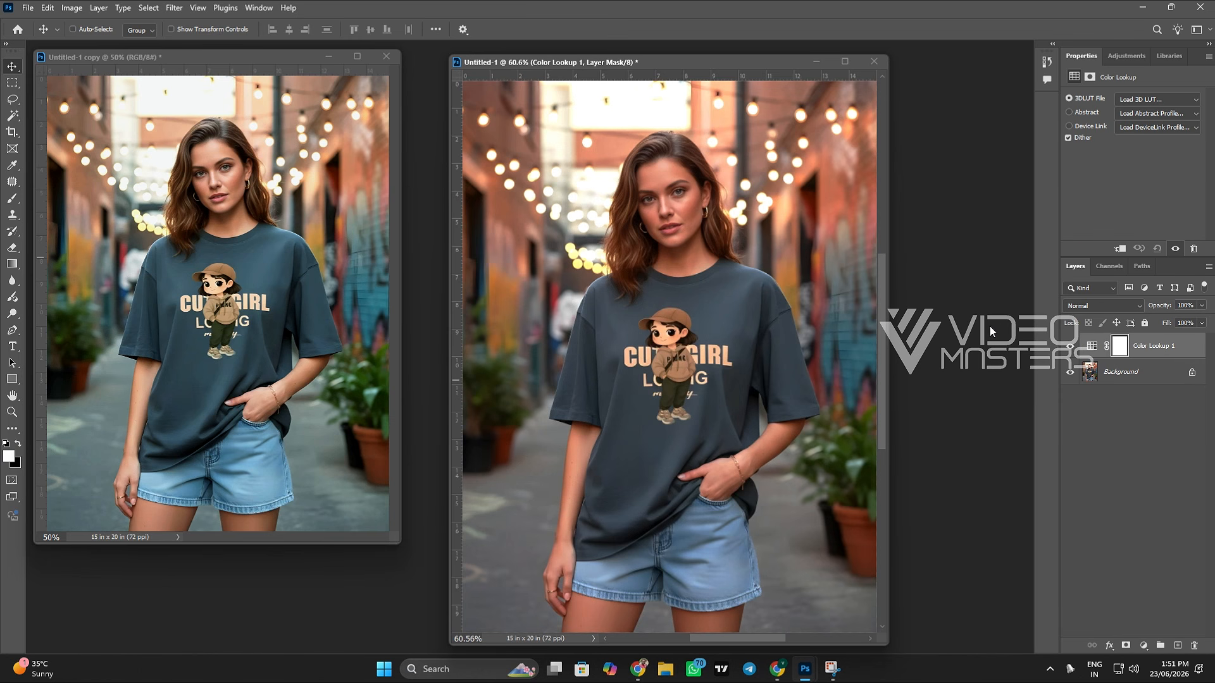
pyautogui.click(1177, 99)
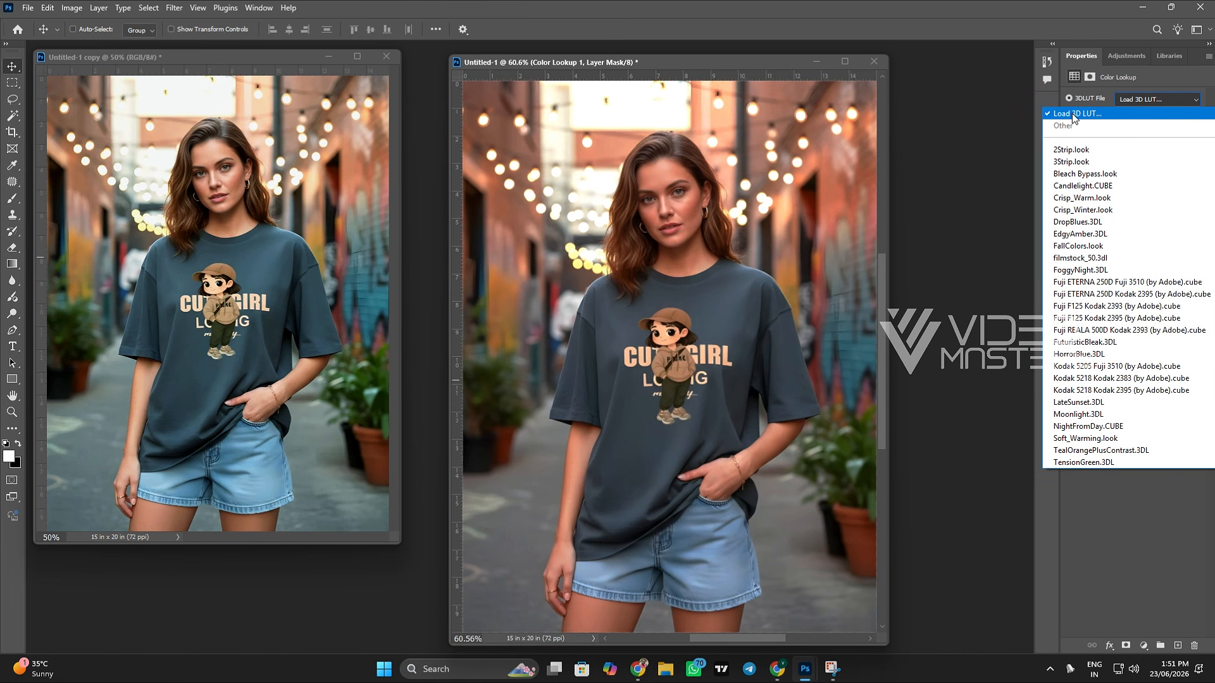
pyautogui.click(1111, 115)
pyautogui.click(61, 214)
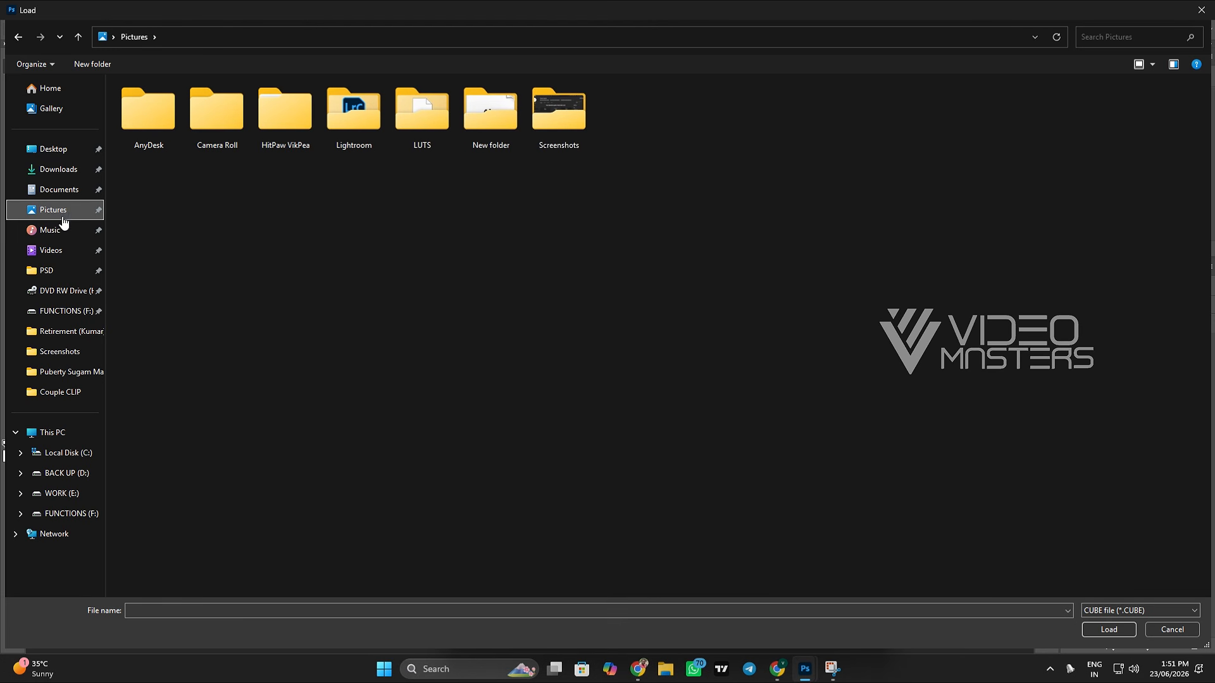
pyautogui.doubleClick(442, 136)
pyautogui.click(152, 131)
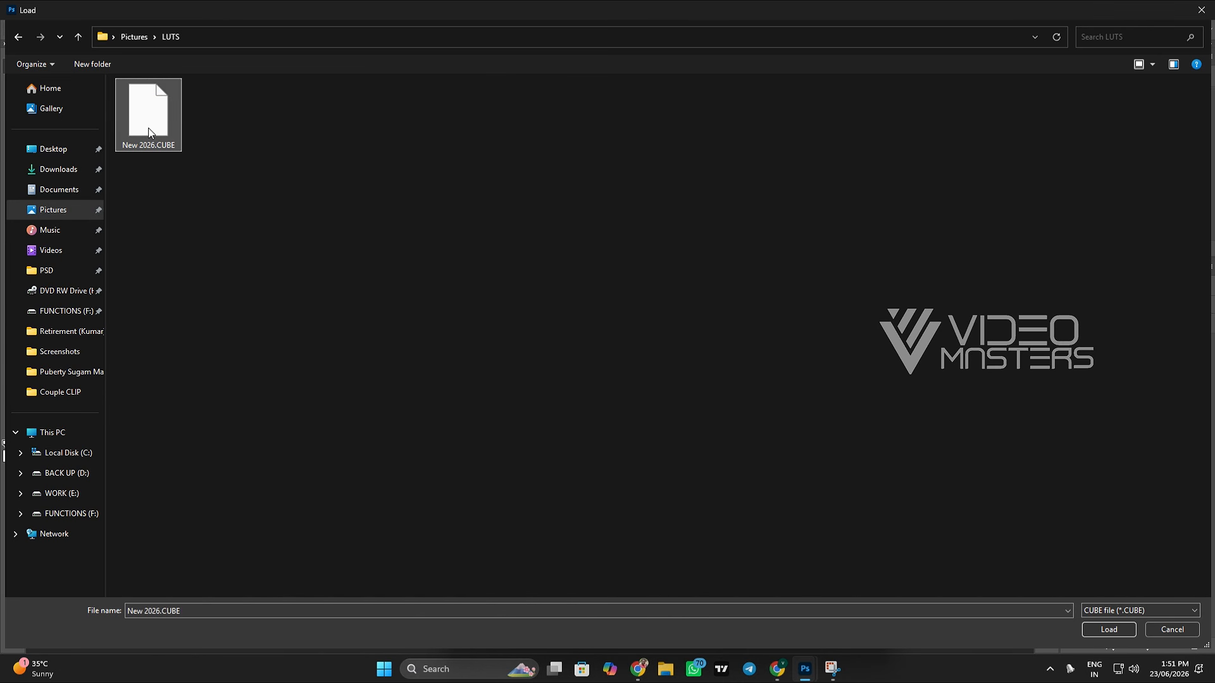
pyautogui.click(1109, 629)
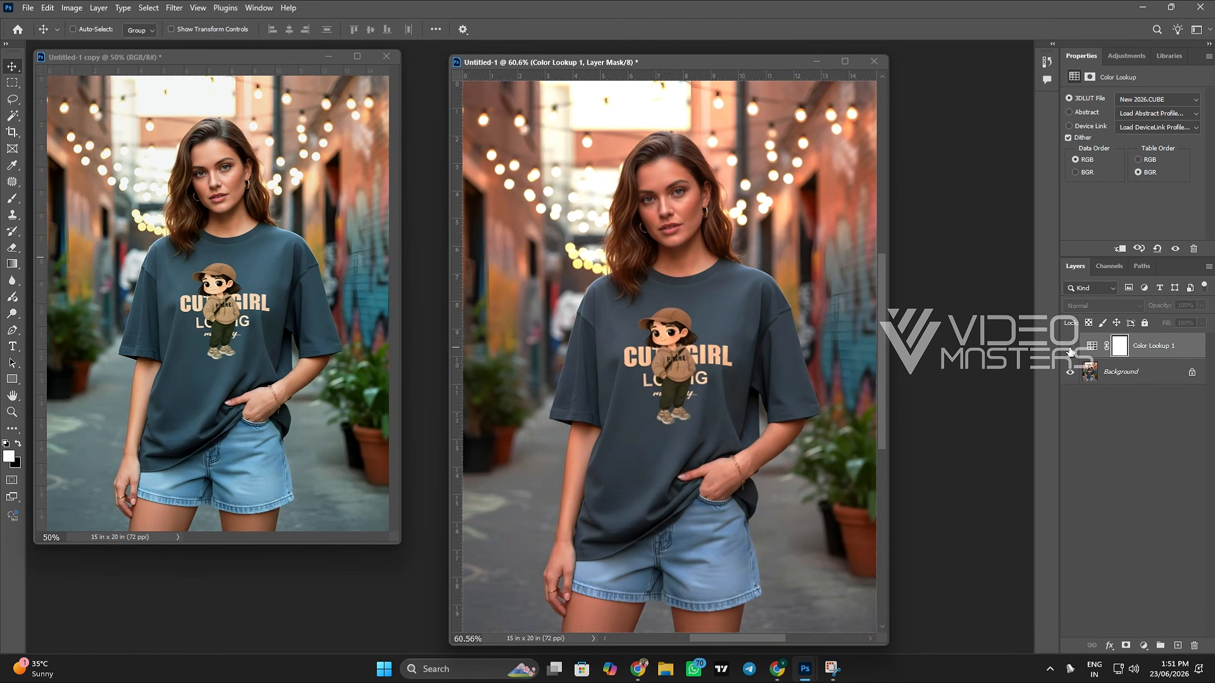
# Toggle the Color Lookup layer's visibility off and on to compare the photo with and without the LUT.
pyautogui.click(1069, 346)
pyautogui.click(1069, 347)
pyautogui.click(1070, 346)
pyautogui.click(1070, 347)
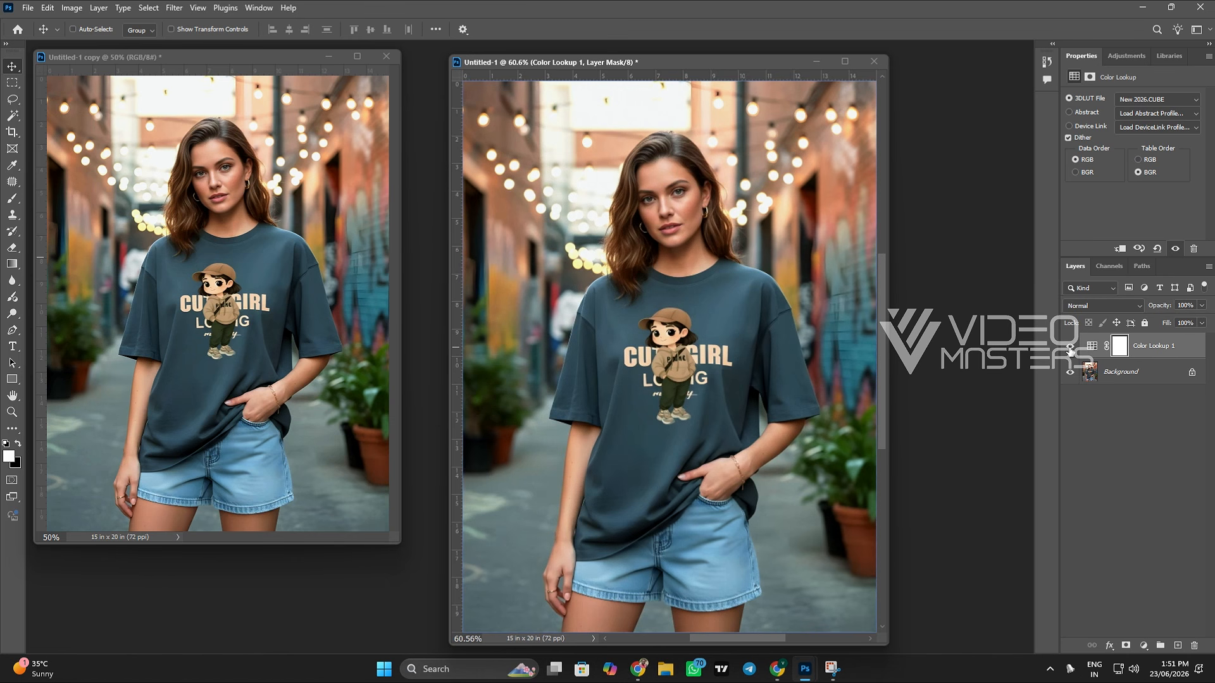